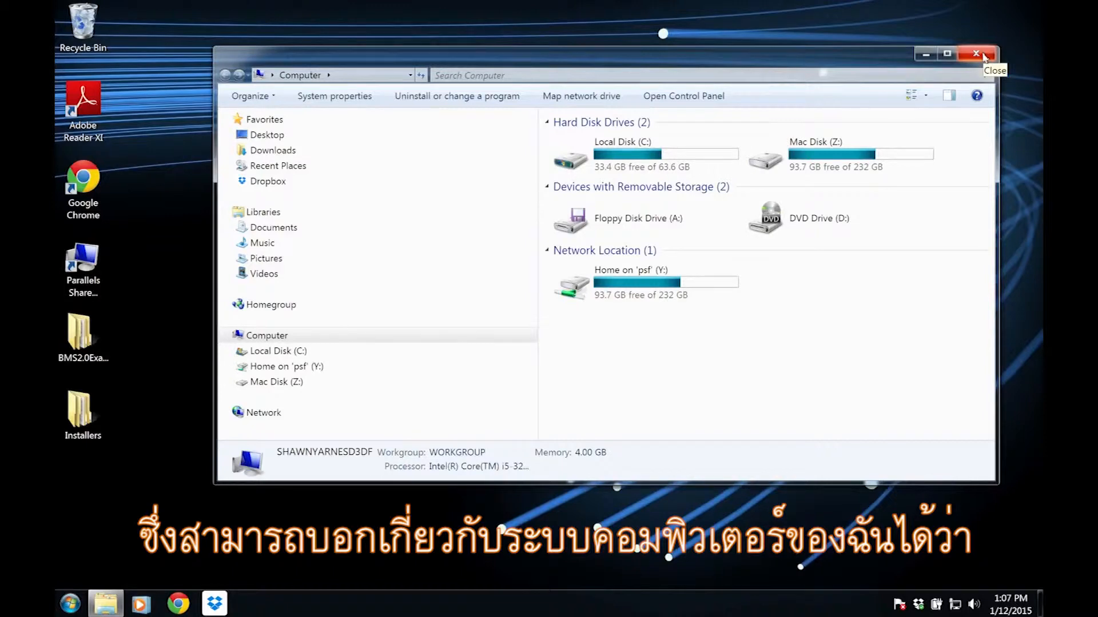
- Close the Computer window and request the BMS download from the Integrated Breeding Platform home page in Chrome
left_click(977, 54)
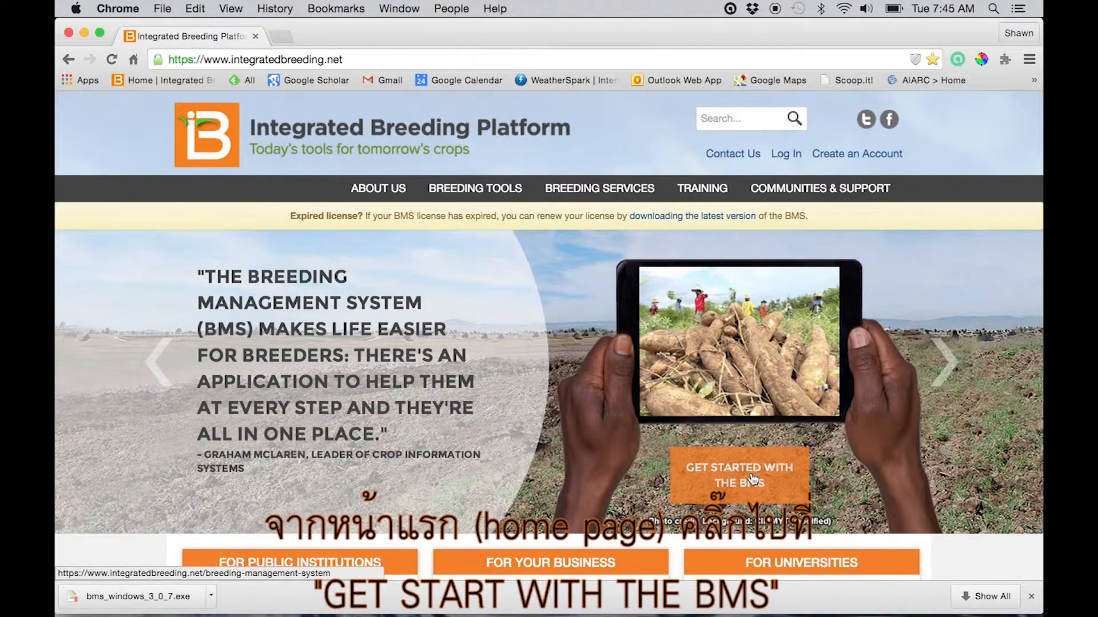
left_click(753, 479)
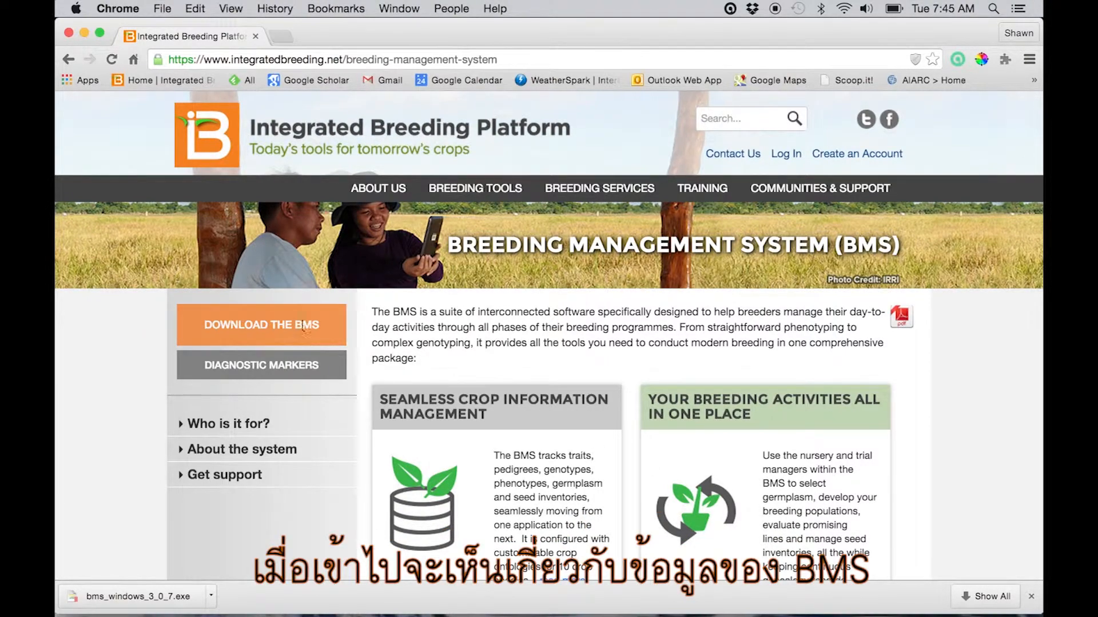
left_click(277, 325)
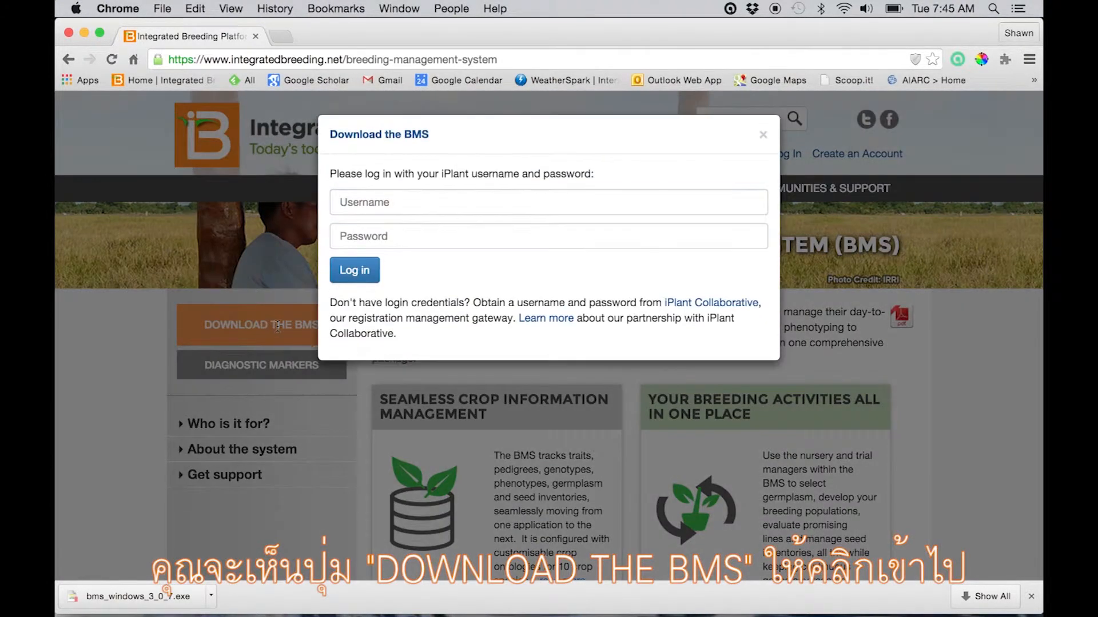
- Log in with the iPlant username and password and download the BMS application version 3.0.7
left_click(384, 203)
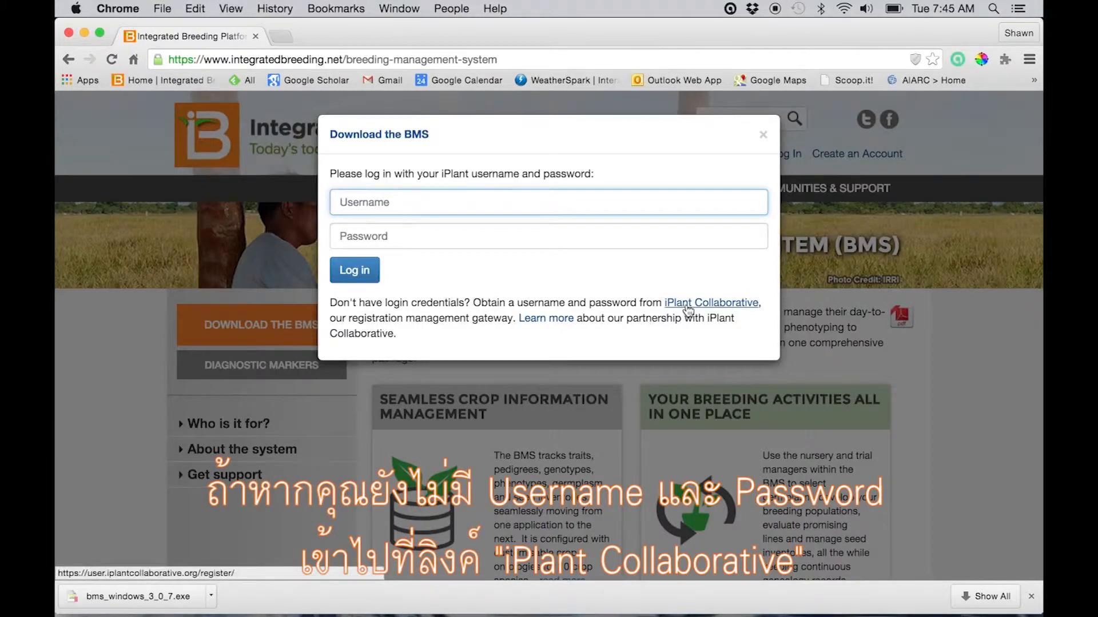
type("shawn_yar")
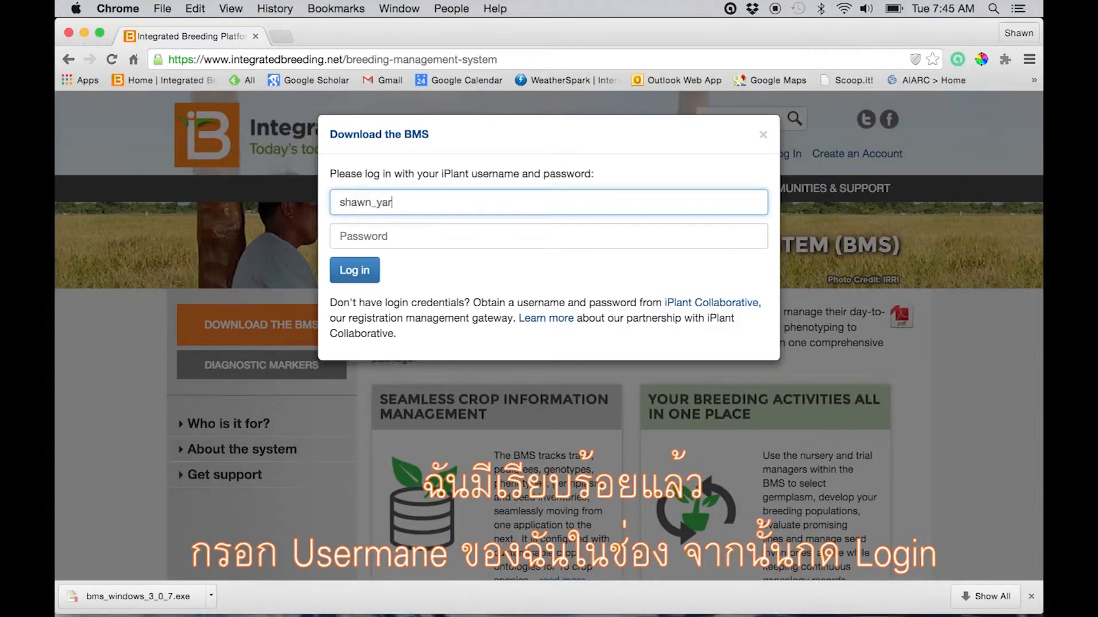
type("nes")
left_click(357, 239)
type("•••")
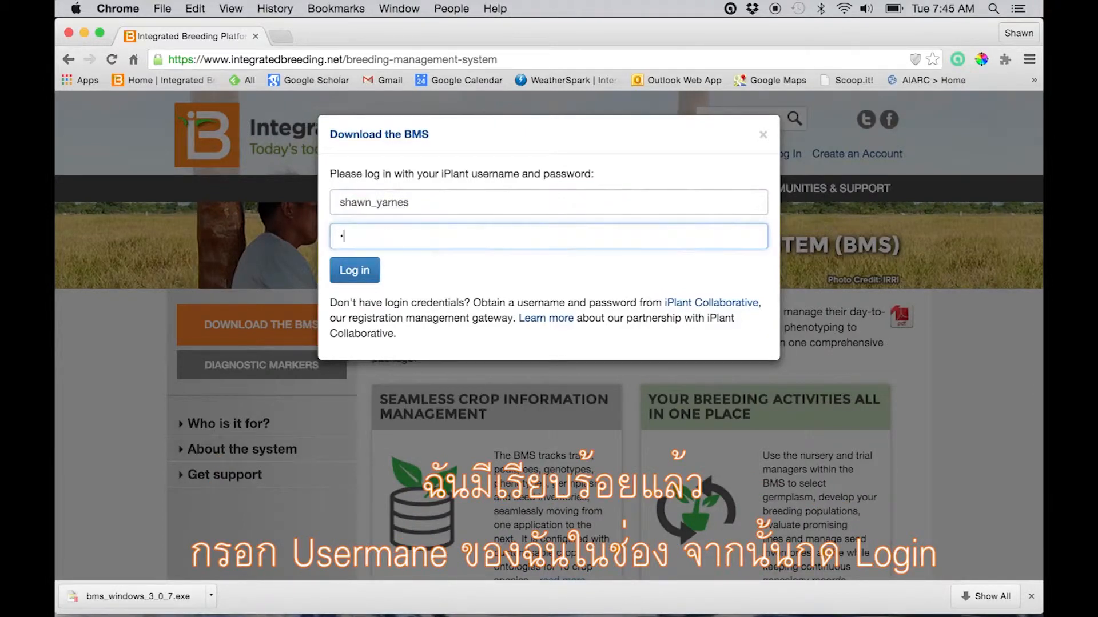
type("••••••")
left_click(368, 277)
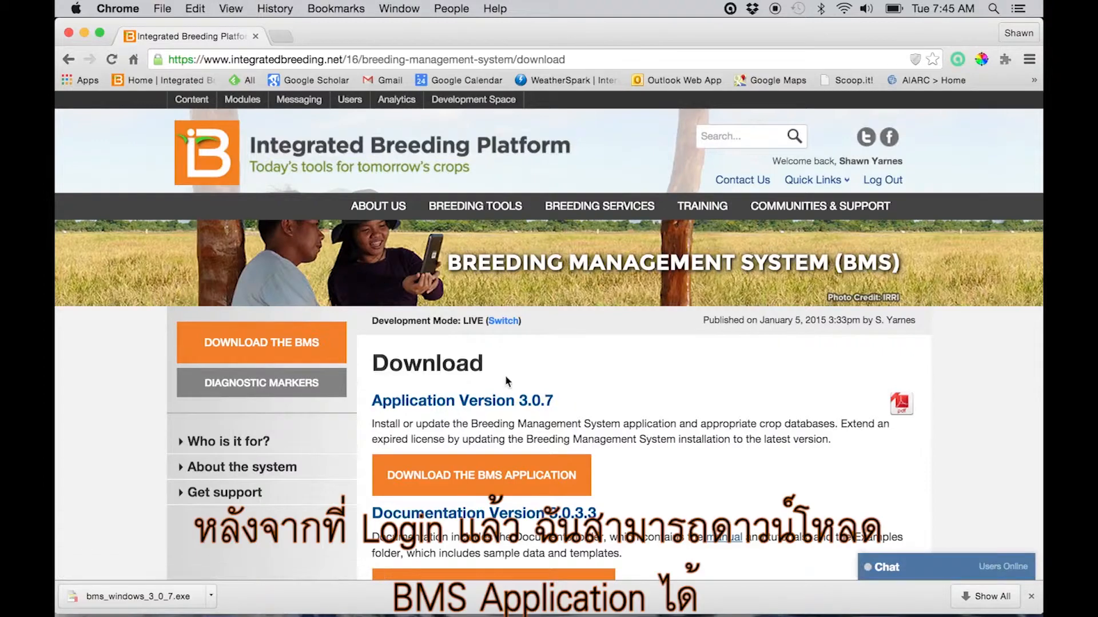
left_click(498, 480)
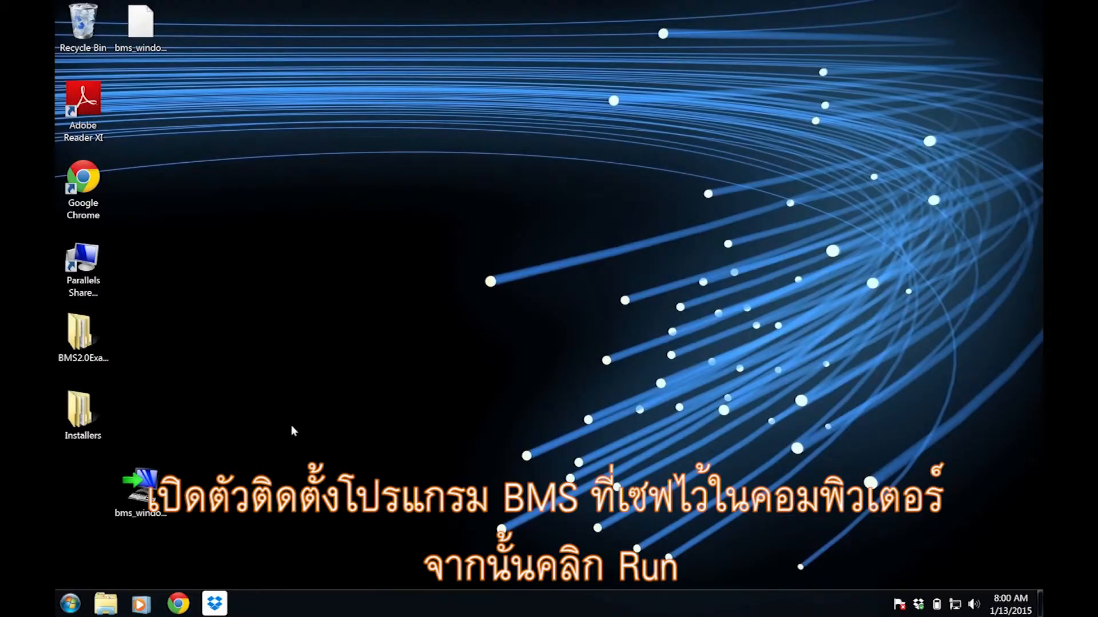
- Run the bms_windows_3_0_7.exe installer from the desktop in English and allow it to make changes to the computer
double_click(139, 496)
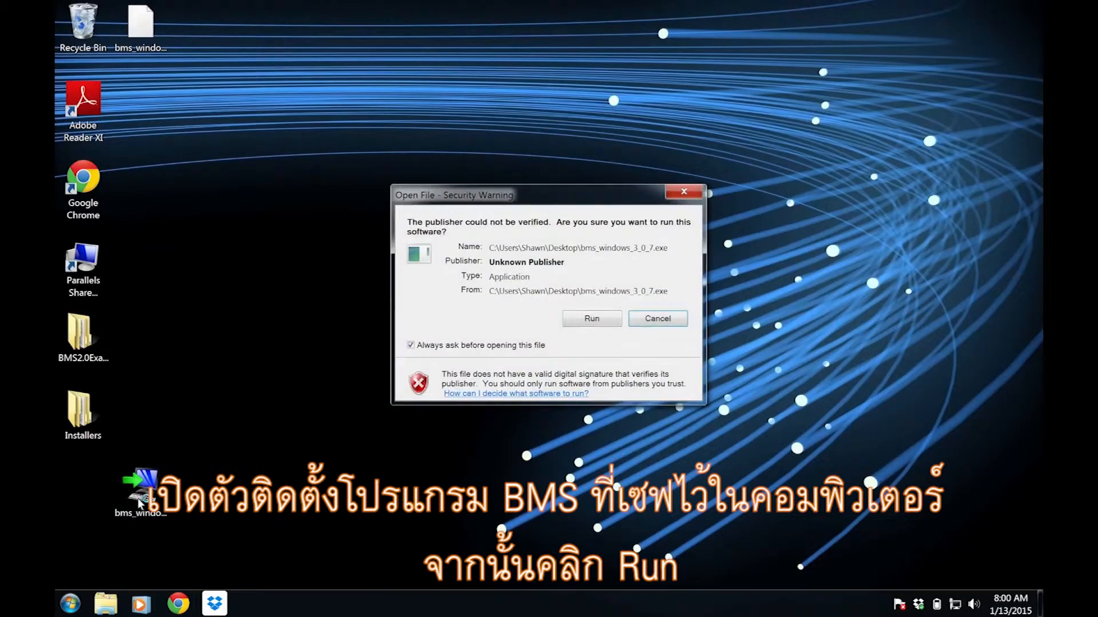
left_click(603, 321)
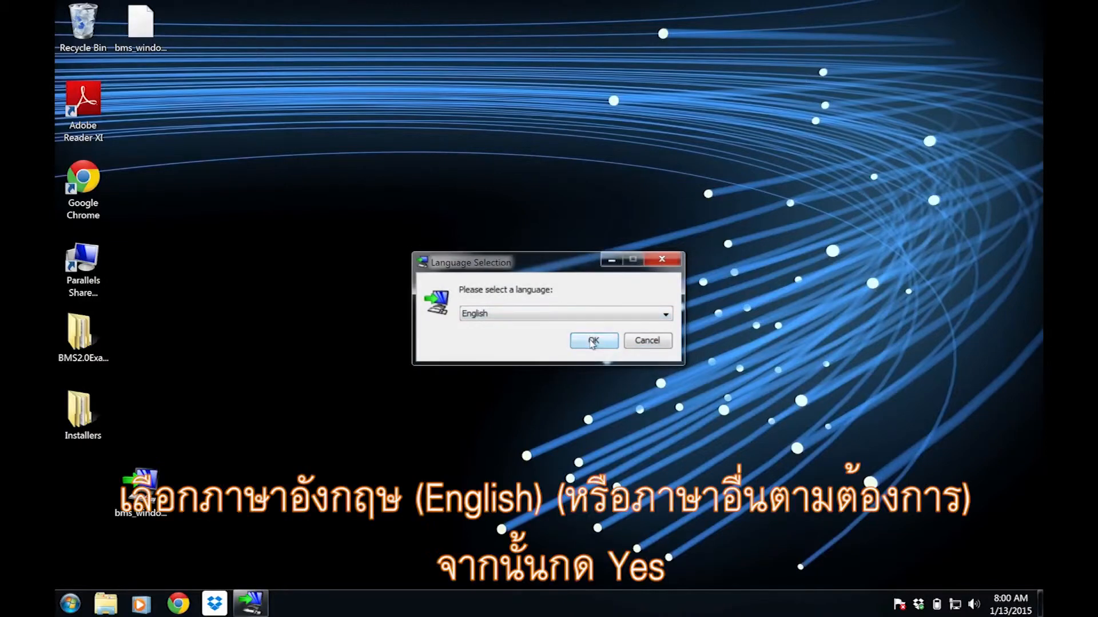
left_click(591, 341)
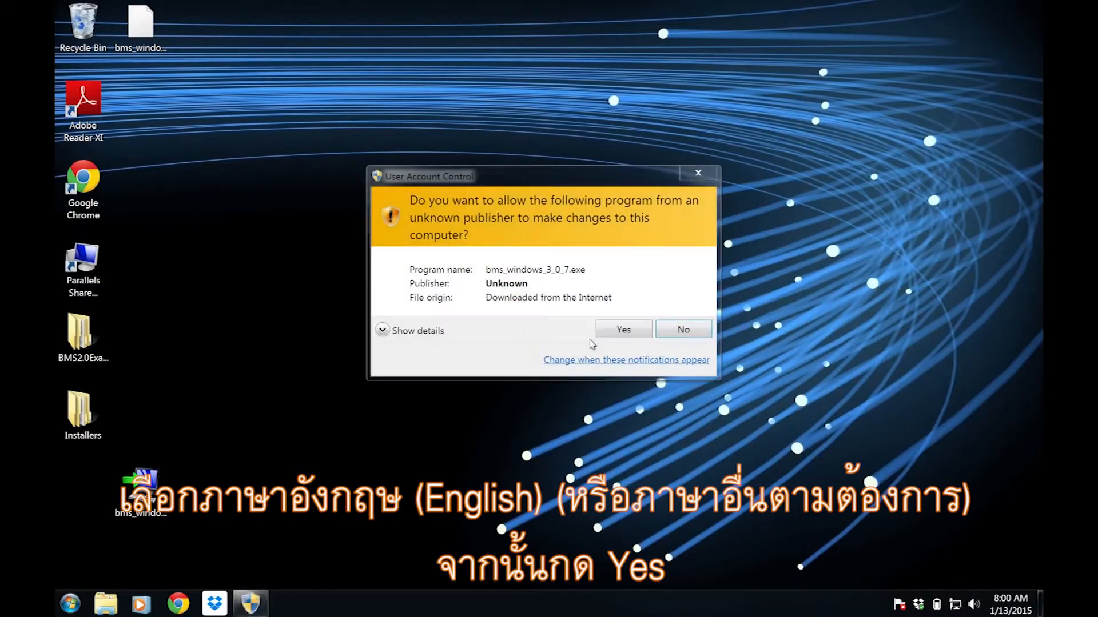
left_click(616, 326)
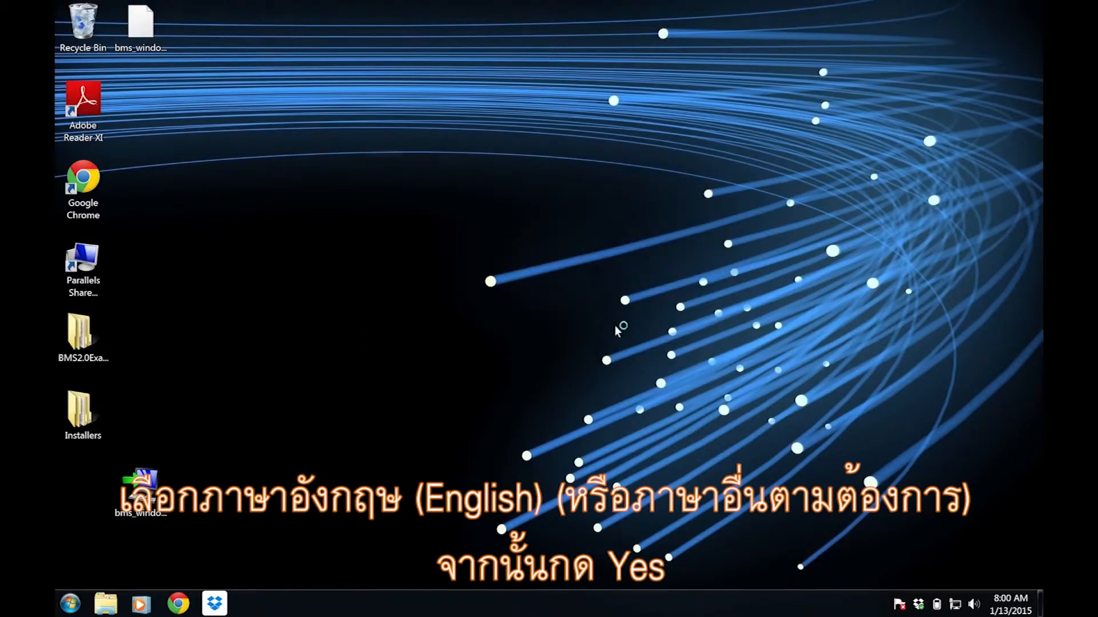
- Accept the license agreement and set the installation to use the existing C:\Breeding Management System directory
left_click(663, 452)
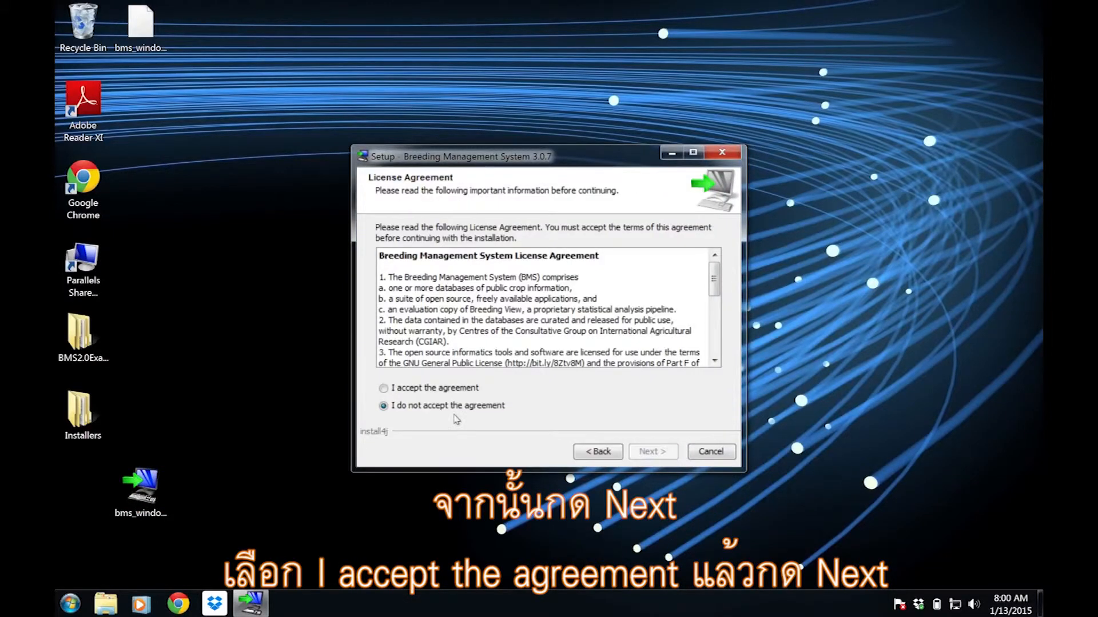
left_click(384, 389)
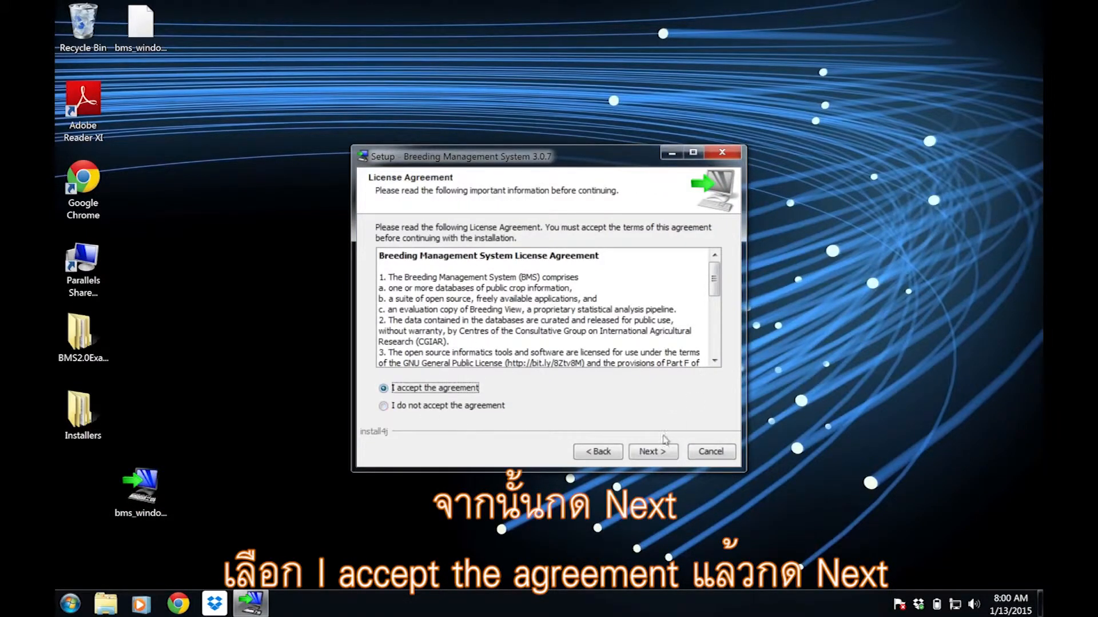
left_click(658, 456)
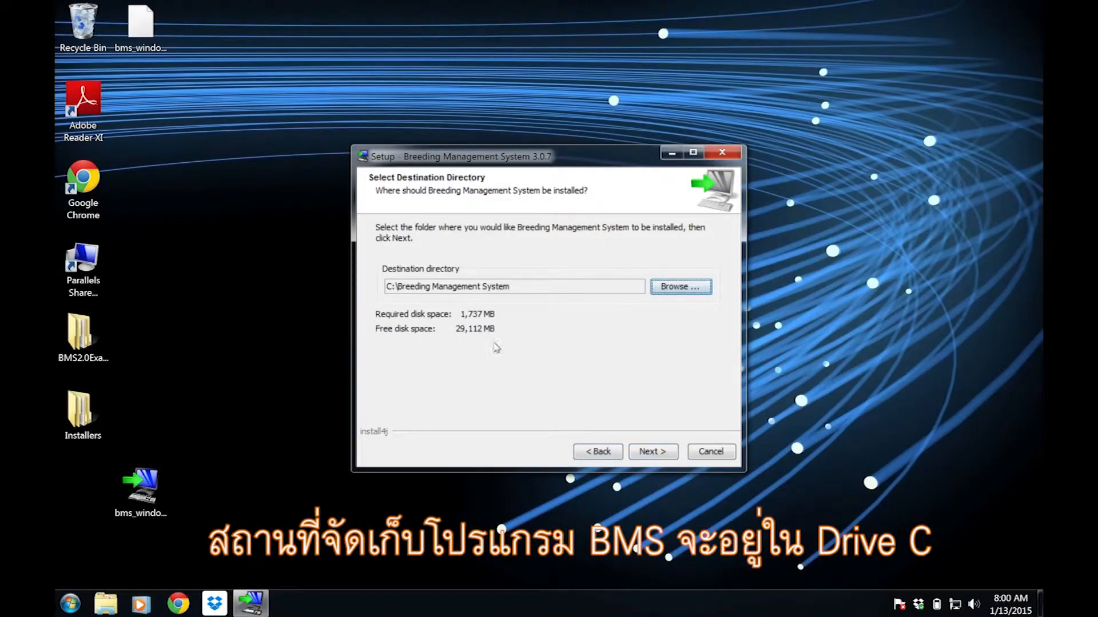
left_click(662, 455)
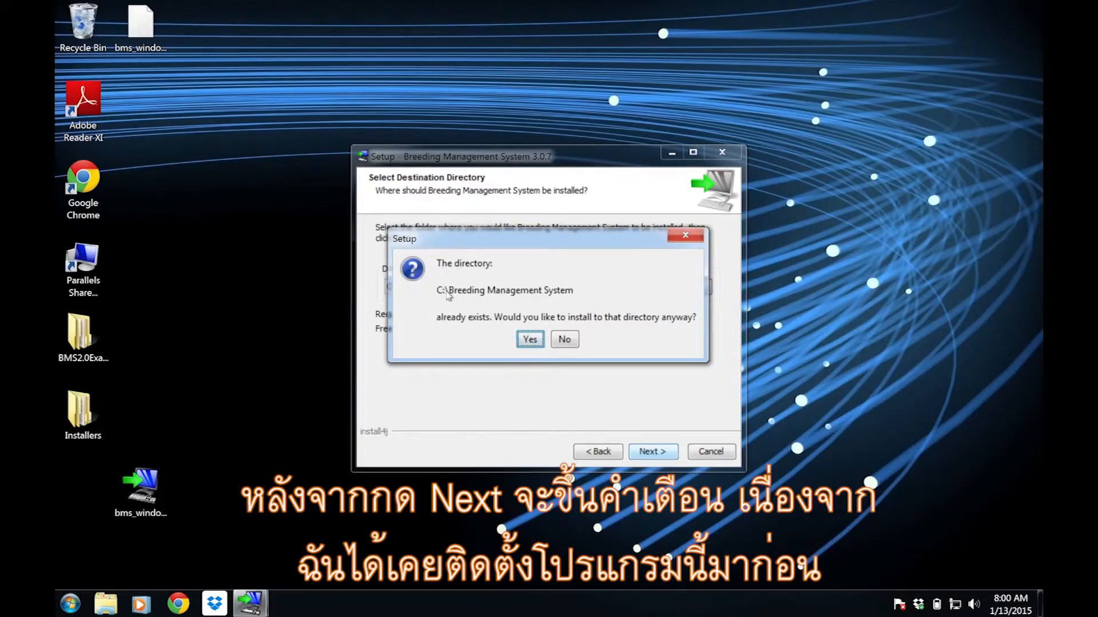
left_click(530, 339)
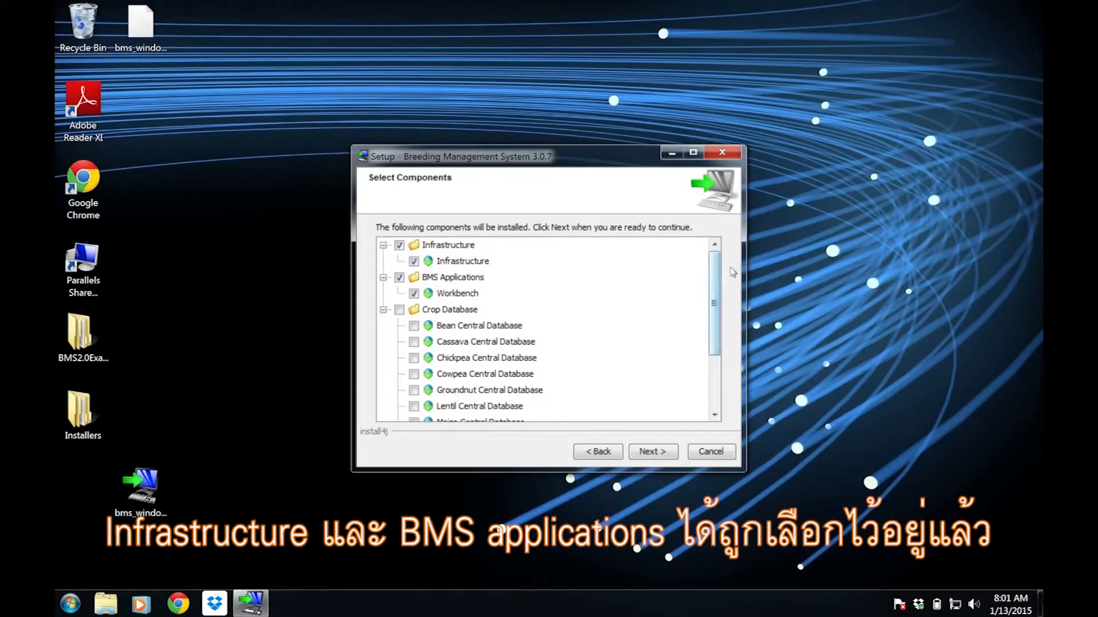
- Add the Cowpea Central Database to the Infrastructure and Workbench components for installation
left_click_drag(718, 276, 721, 332)
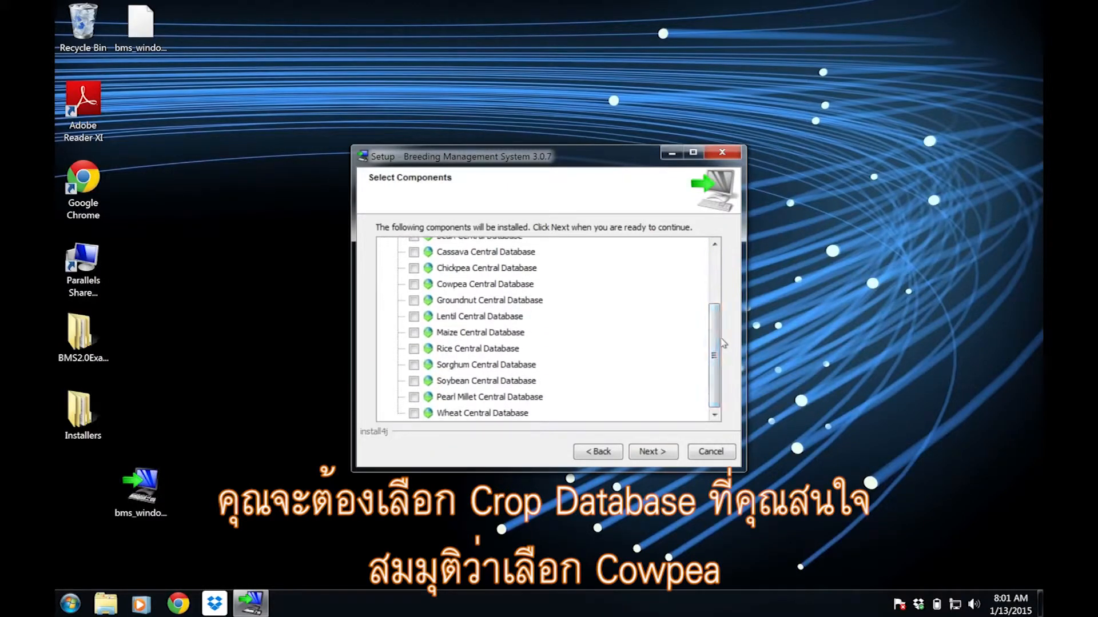
left_click(413, 285)
left_click_drag(720, 377, 718, 326)
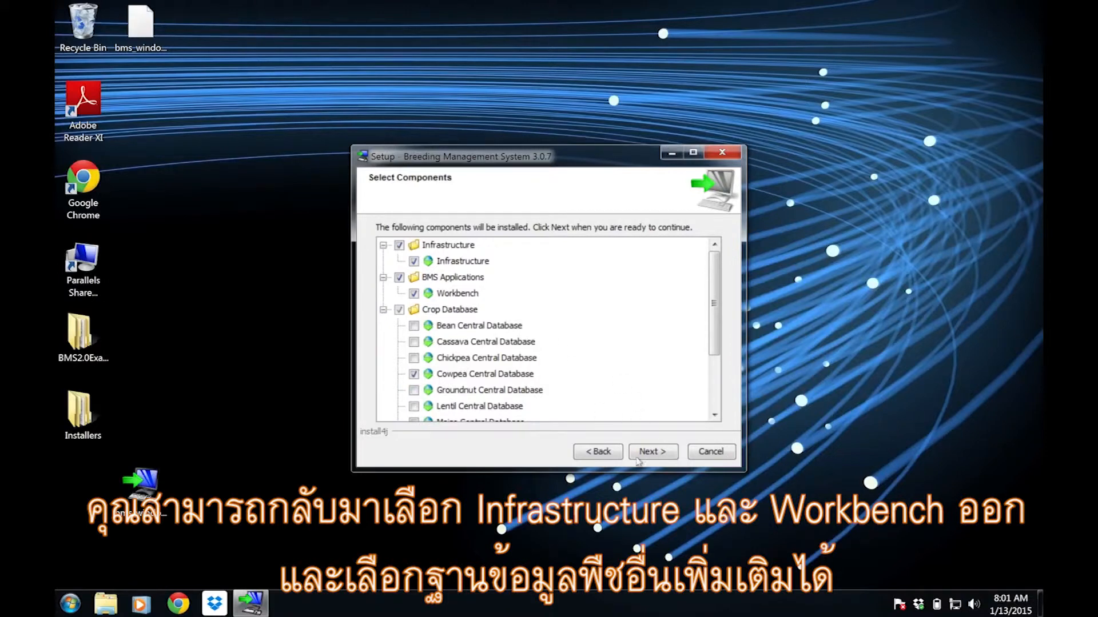
left_click(656, 454)
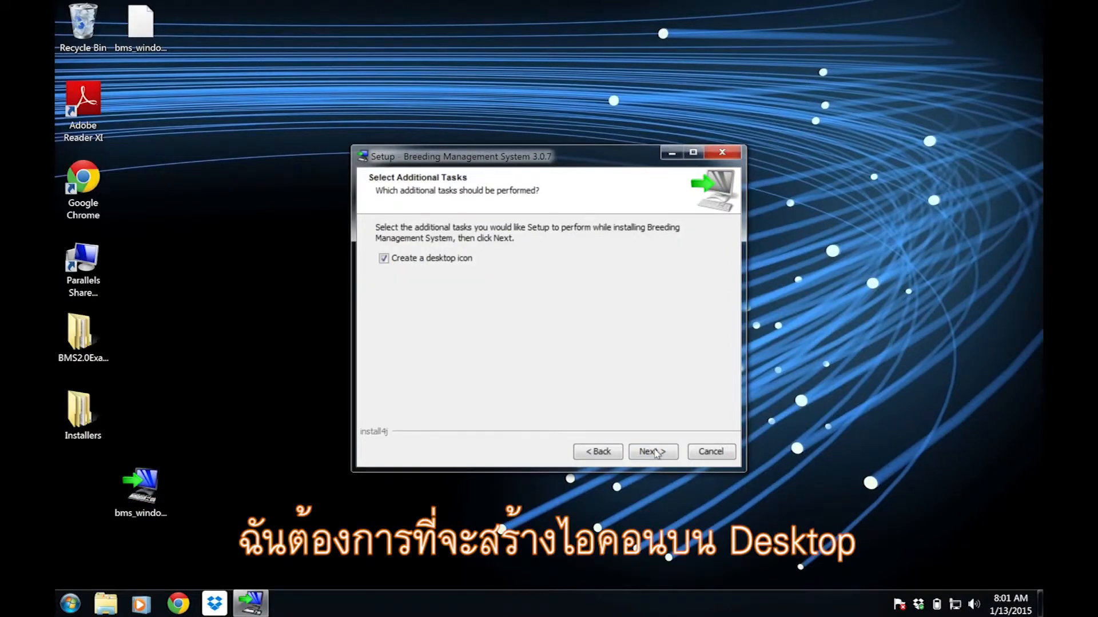
- Install with a desktop icon and the Flapjack file association, allowing the existing Cowpea central database to be replaced
left_click(656, 455)
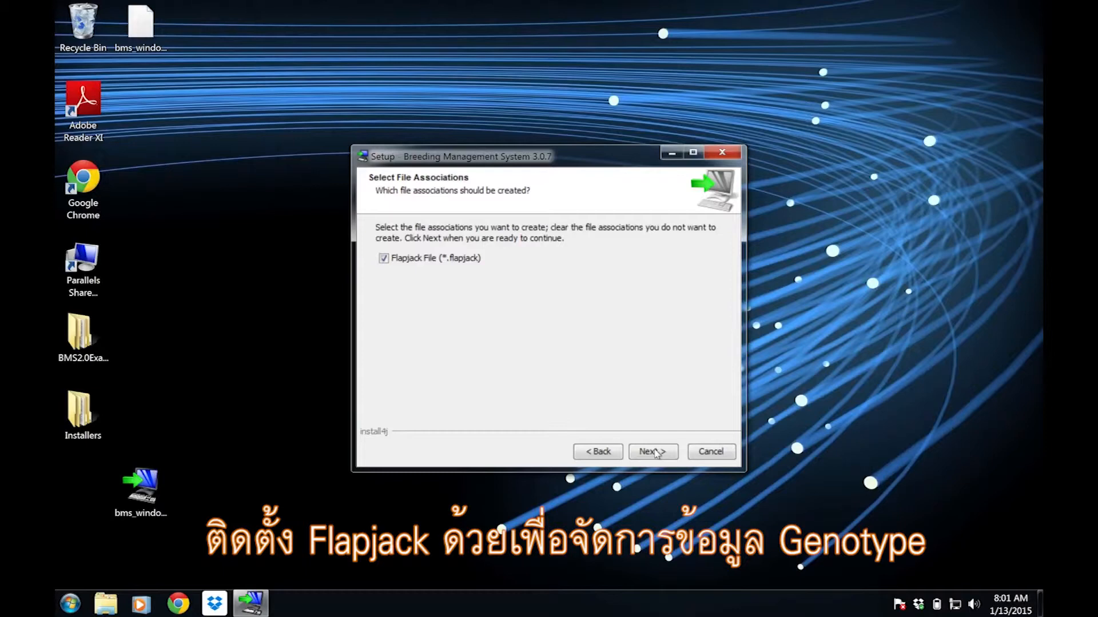
left_click(656, 453)
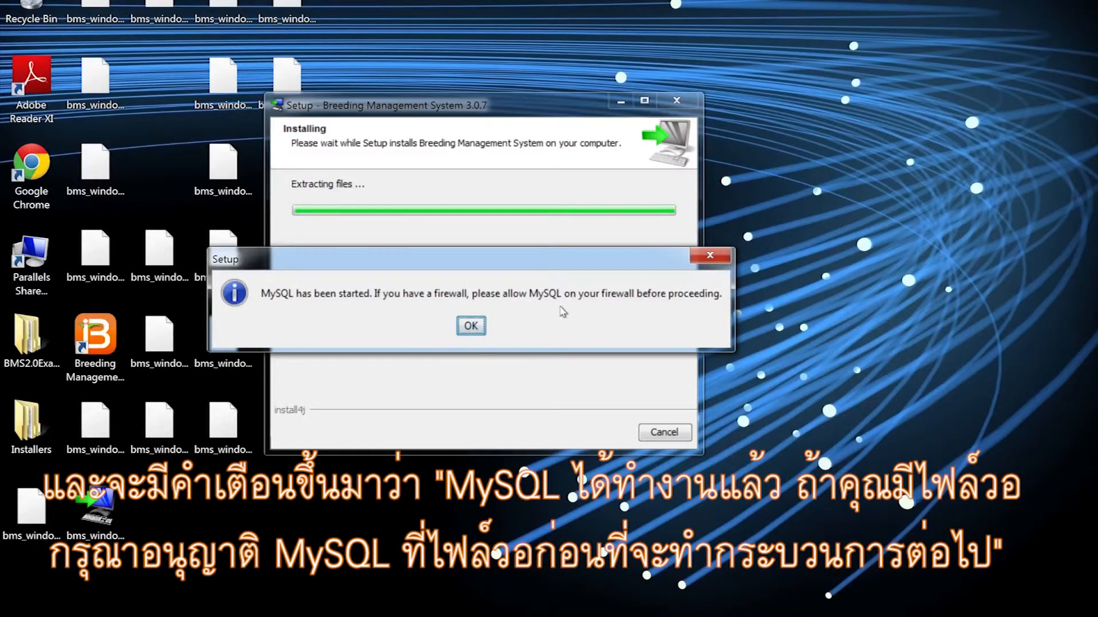
left_click(470, 326)
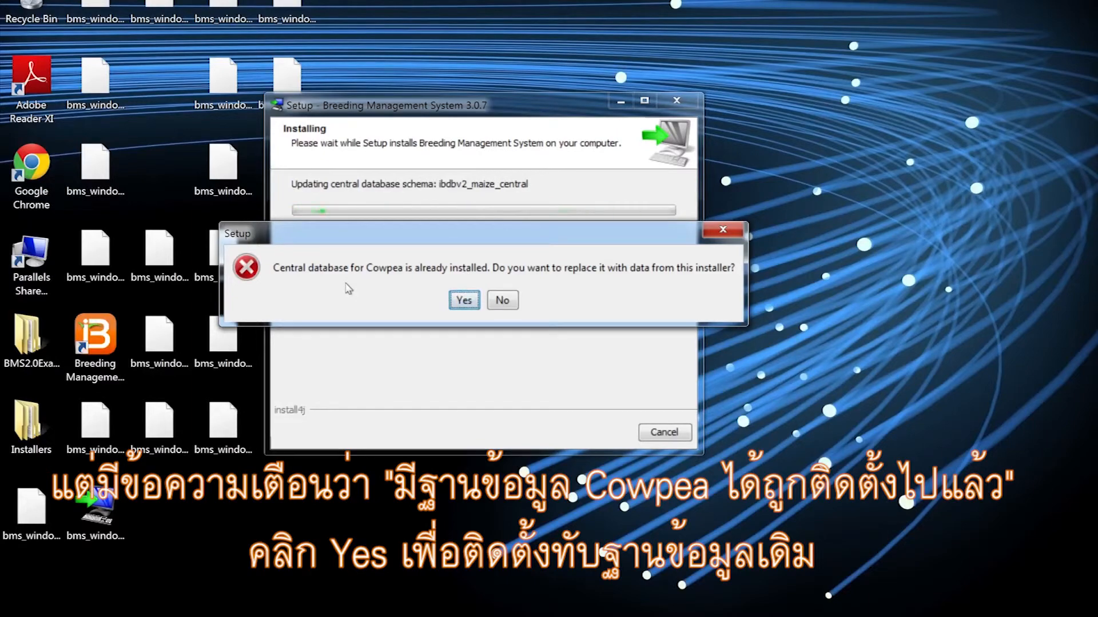
left_click(463, 301)
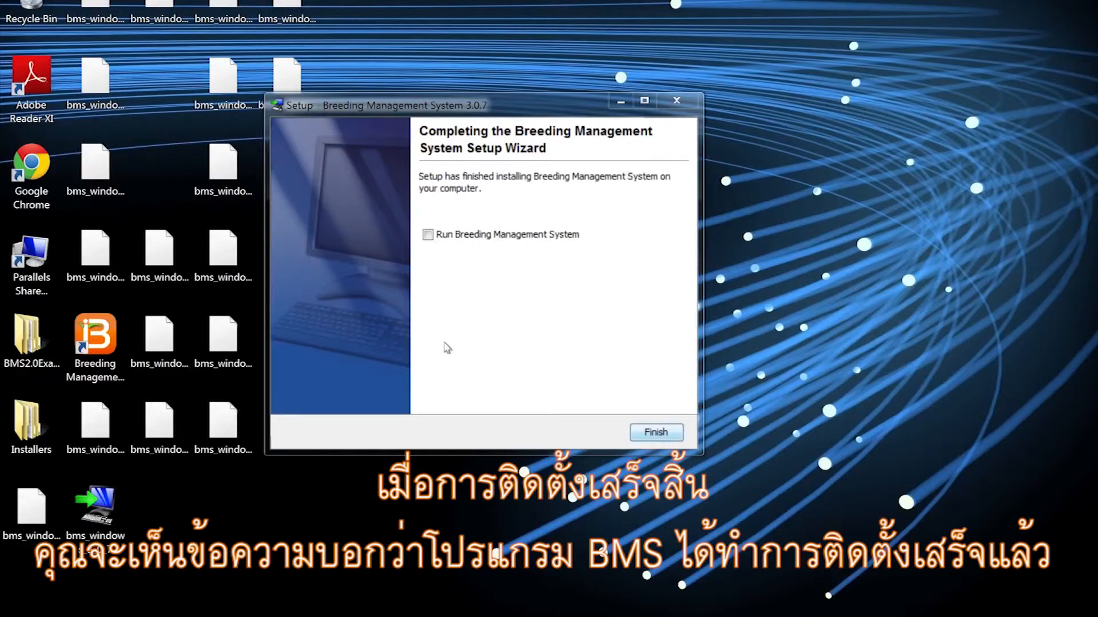
- Finish the setup with Run Breeding Management System enabled and acknowledge the IBP Workbench firewall notice
left_click(428, 236)
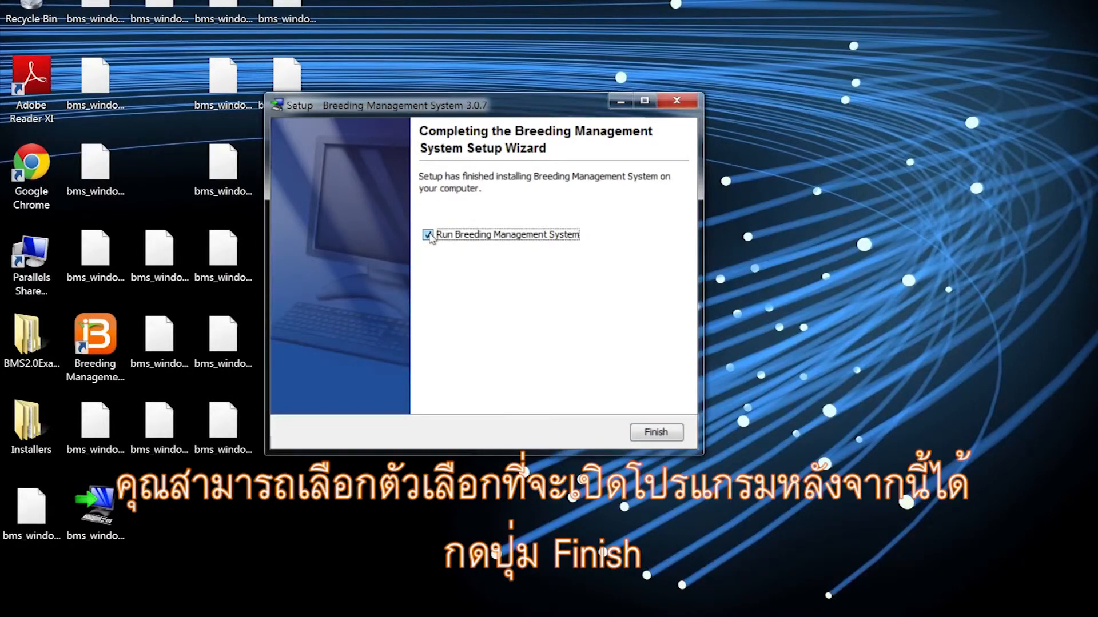
left_click(659, 434)
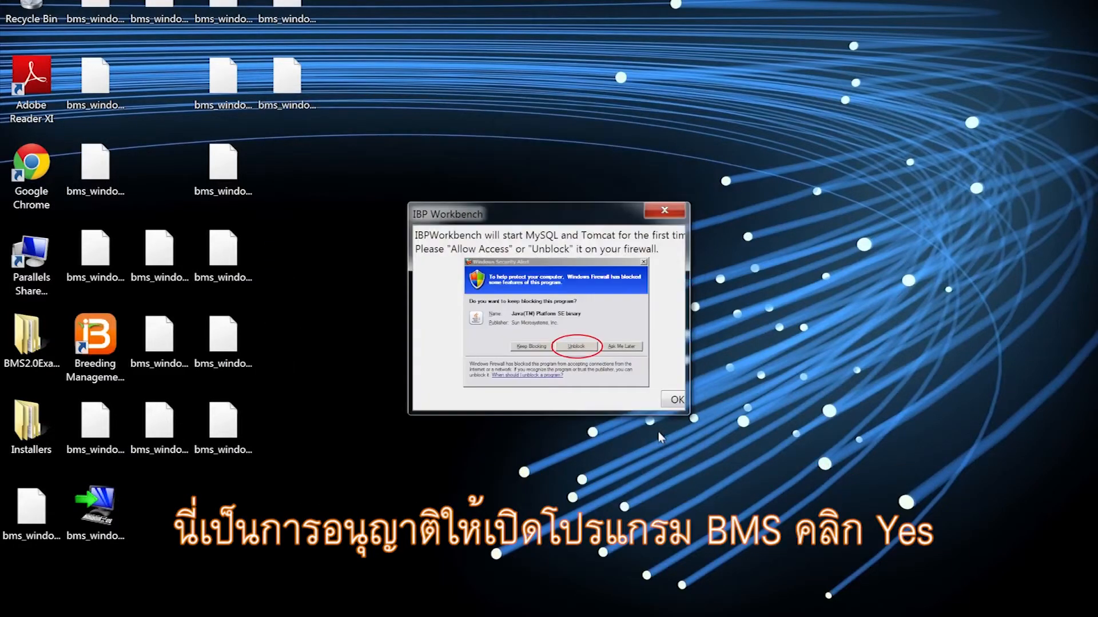
left_click(673, 401)
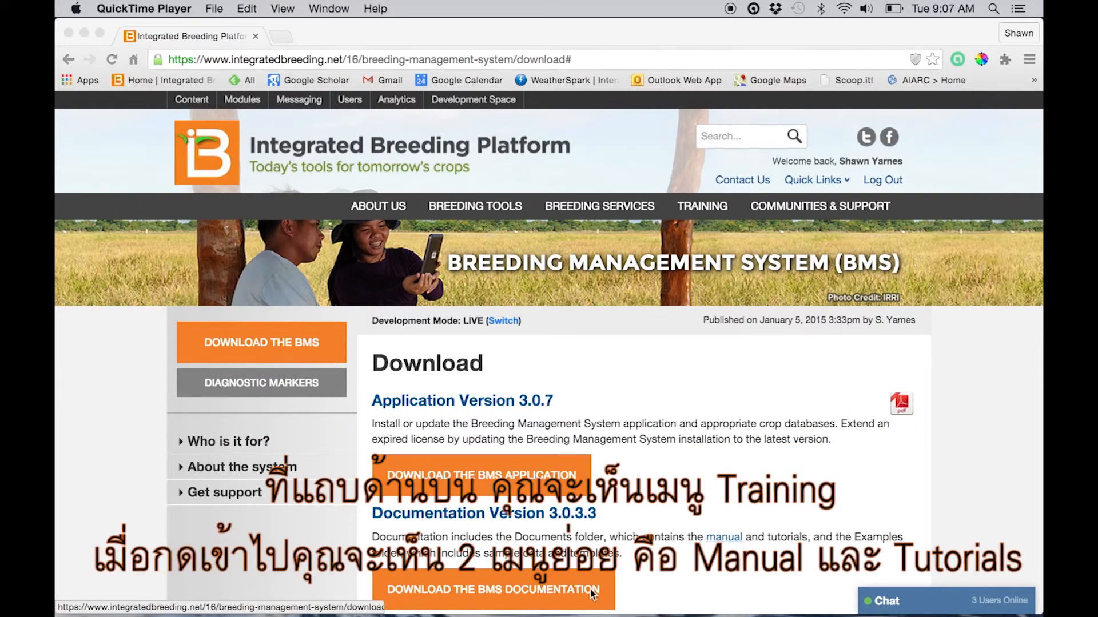
- Show the Breeding Management System training resources offered on the Integrated Breeding Platform website in Chrome
left_click(704, 209)
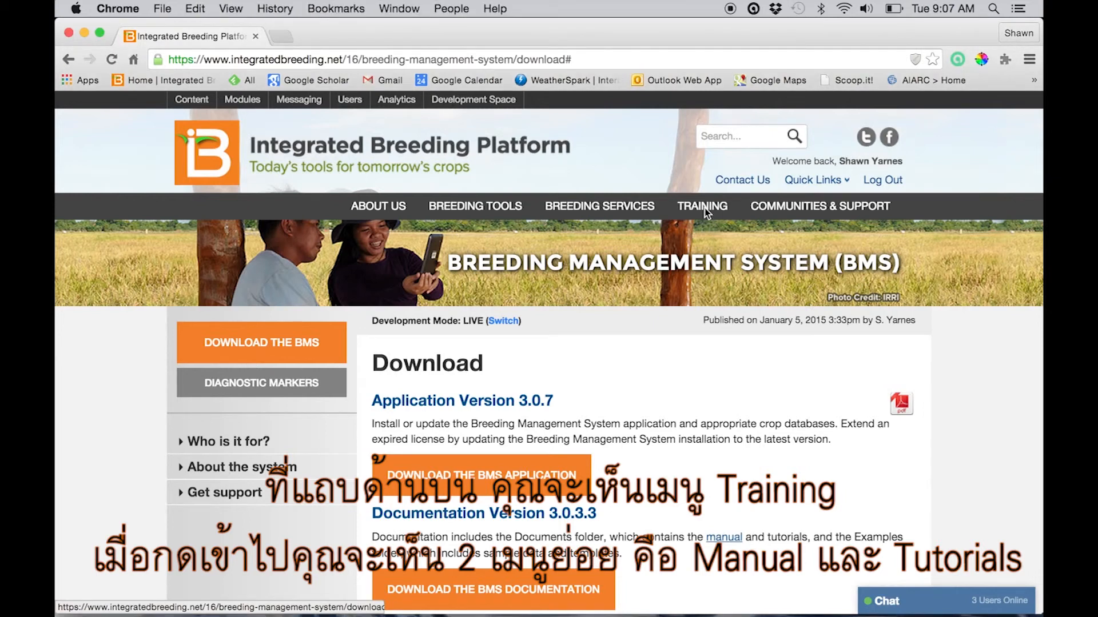
mouse_move(705, 211)
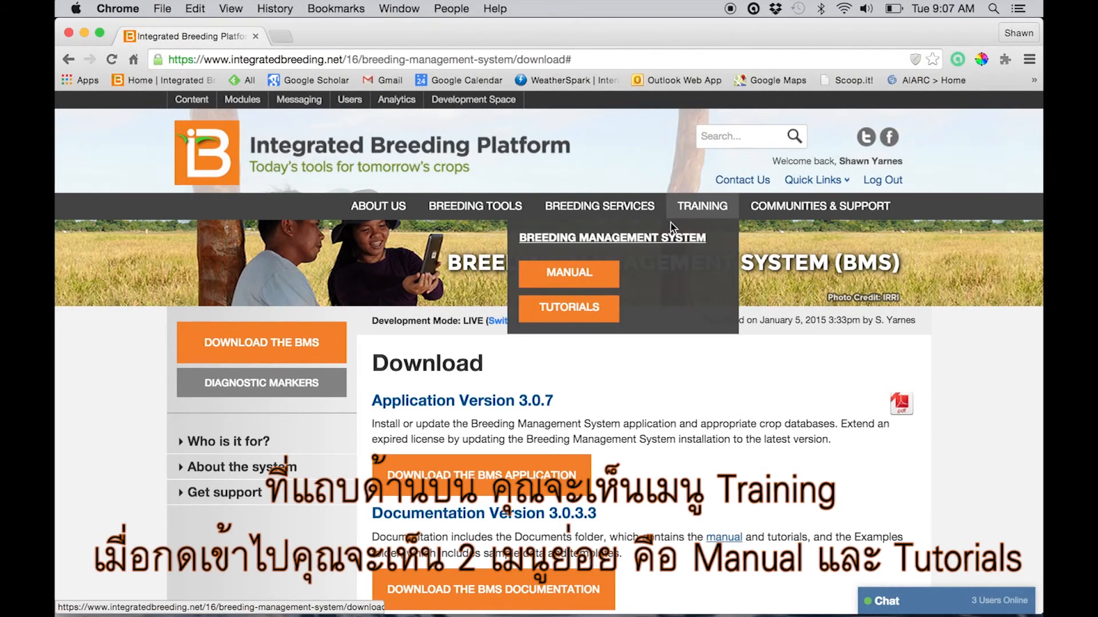